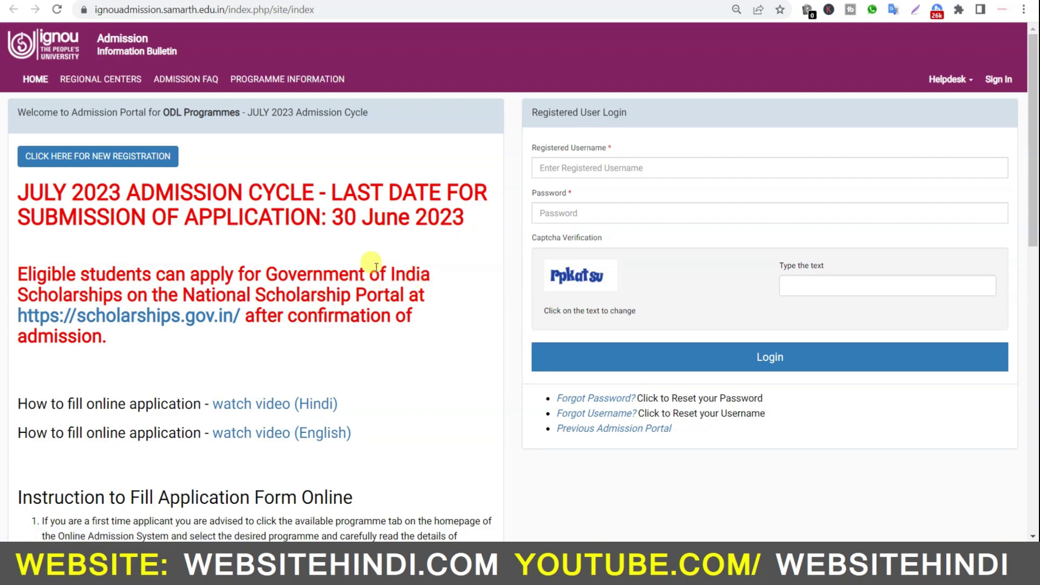
- Open the programme information page, search the available programmes for "CCR", and close the page
left_click(303, 82)
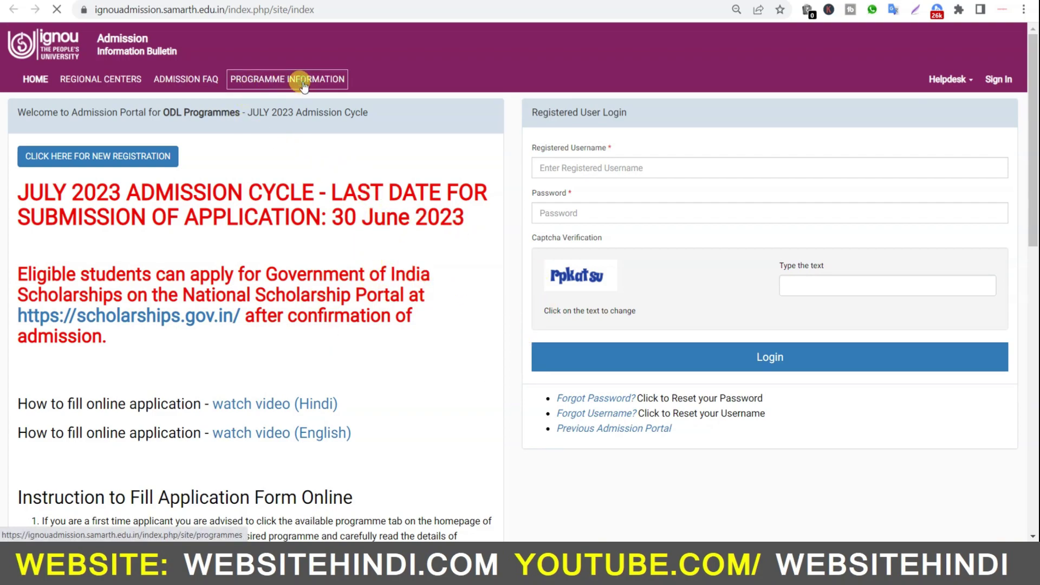
scroll(331, 339, "down", 5)
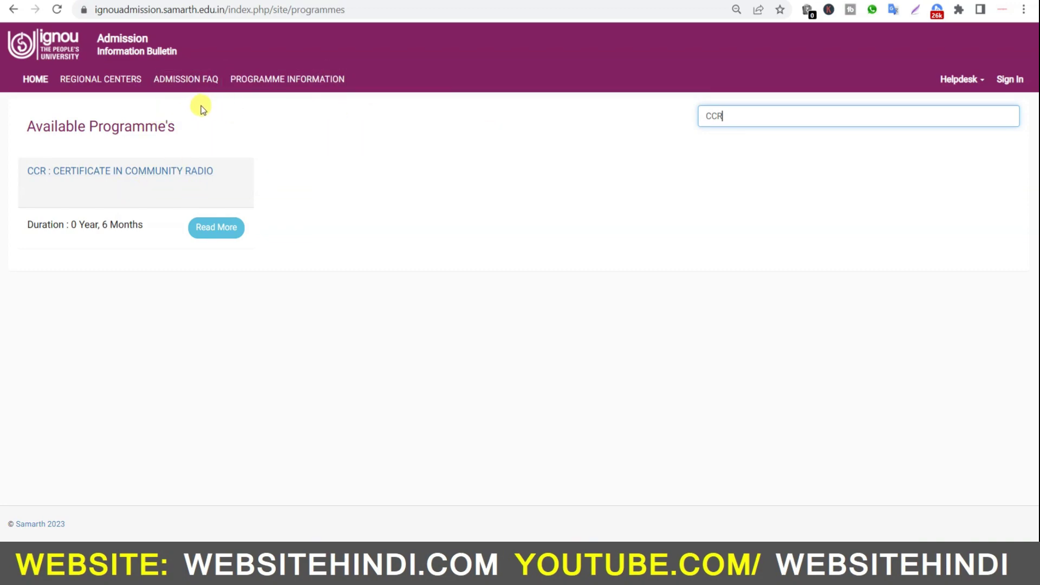
key("ctrl+w")
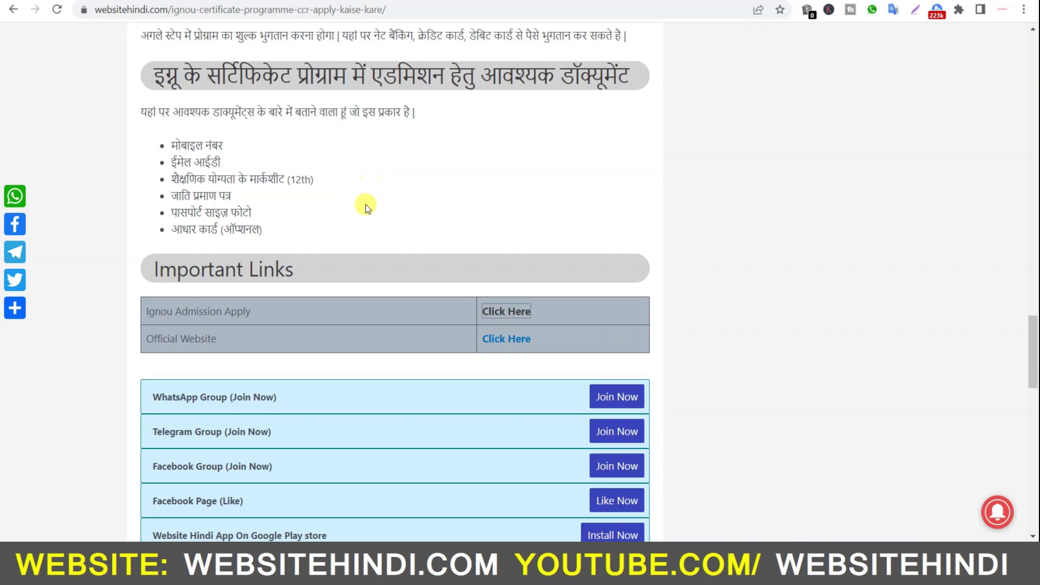
- Go to the Important Links section of the CCR admission article and open the Ignou Admission Apply link
scroll(978, 452, "up", 1)
left_click_drag(1033, 352, 1032, 44)
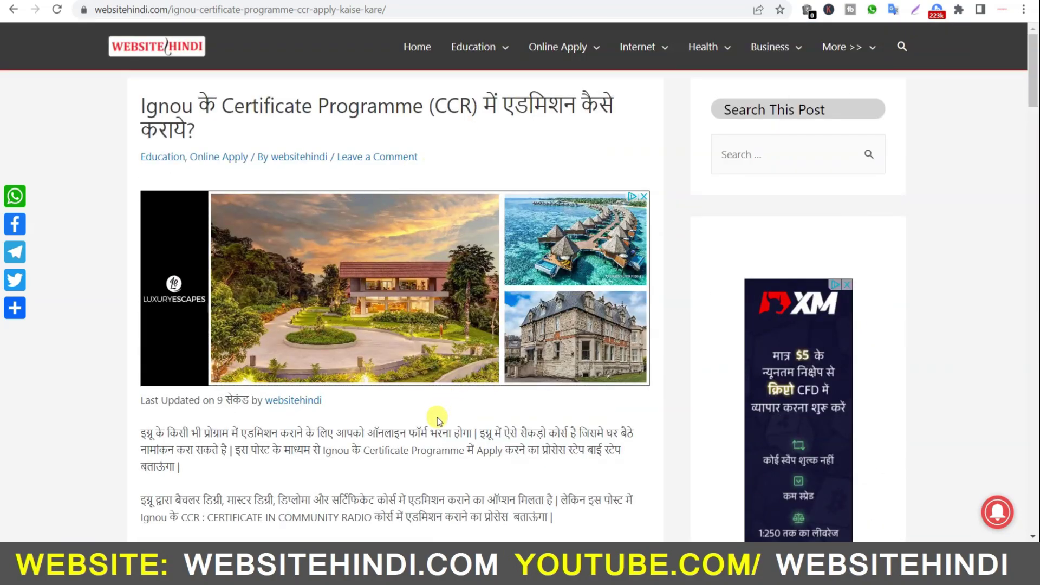
scroll(383, 387, "down", 5)
scroll(382, 388, "down", 8)
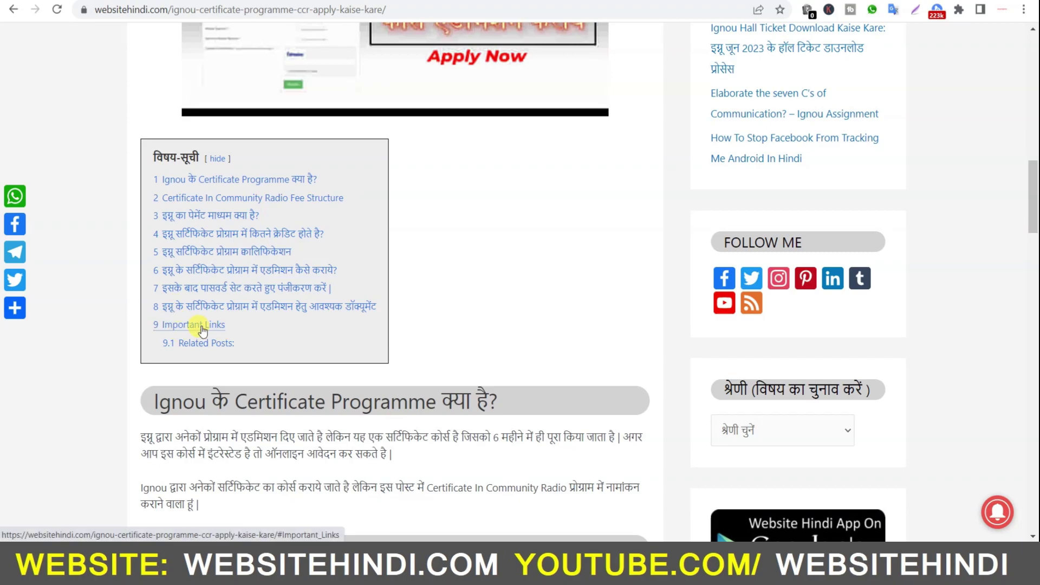
left_click(203, 327)
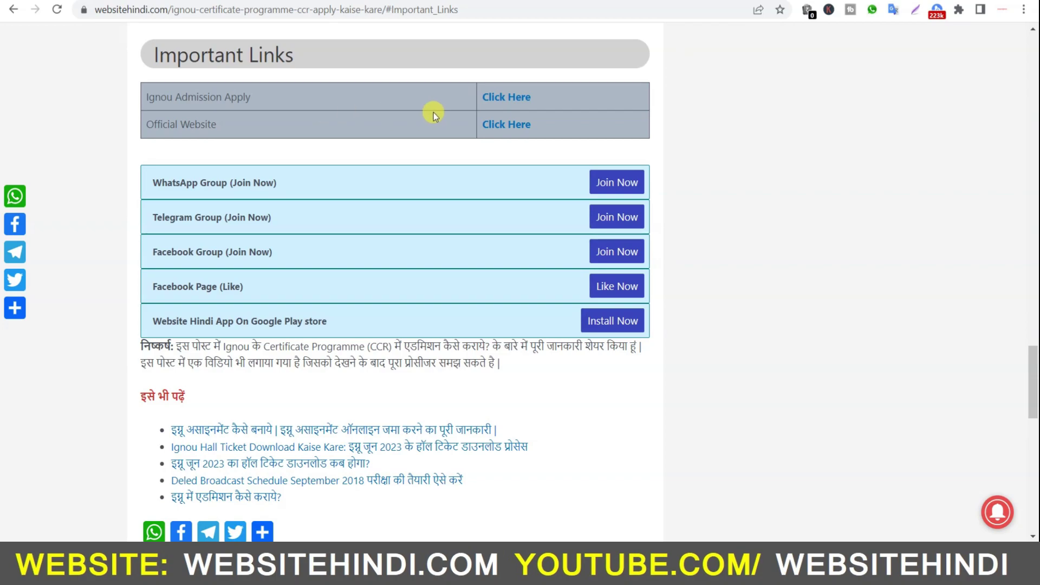
left_click(507, 98)
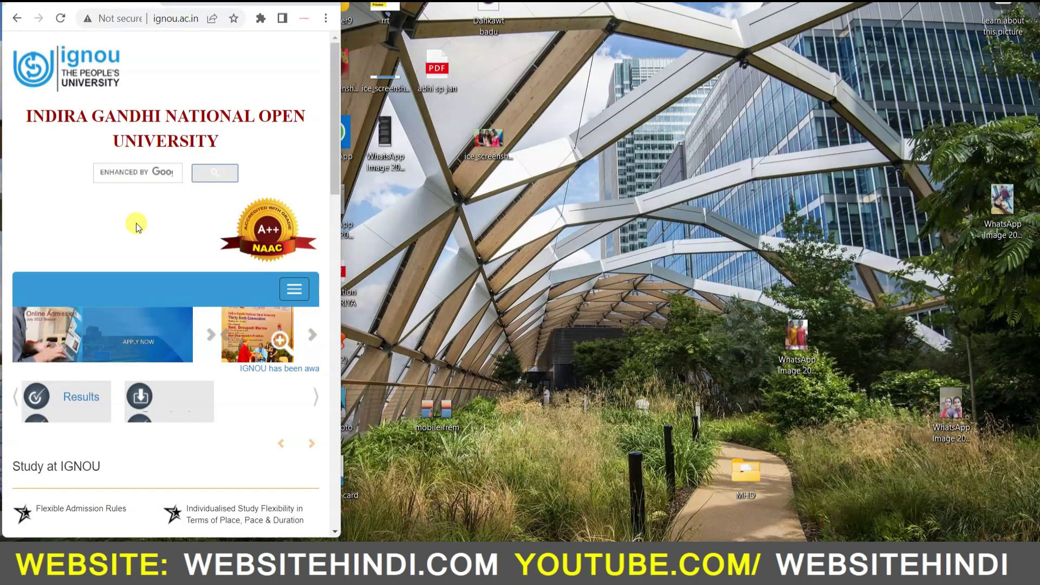
- Look through the IGNOU home page and maximize the browser window on the admission portal
scroll(135, 225, "down", 4)
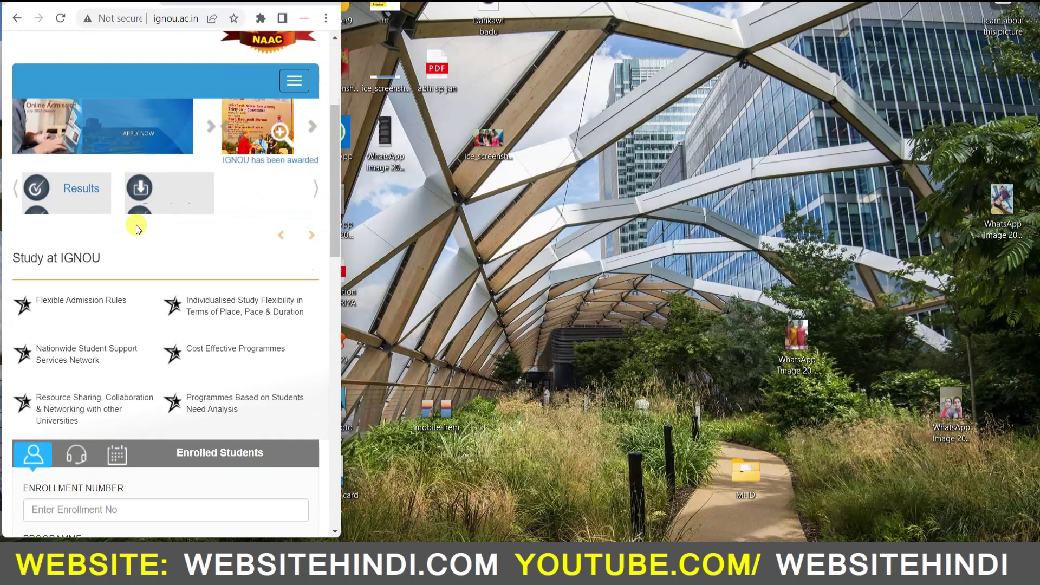
scroll(136, 225, "down", 5)
scroll(135, 216, "up", 8)
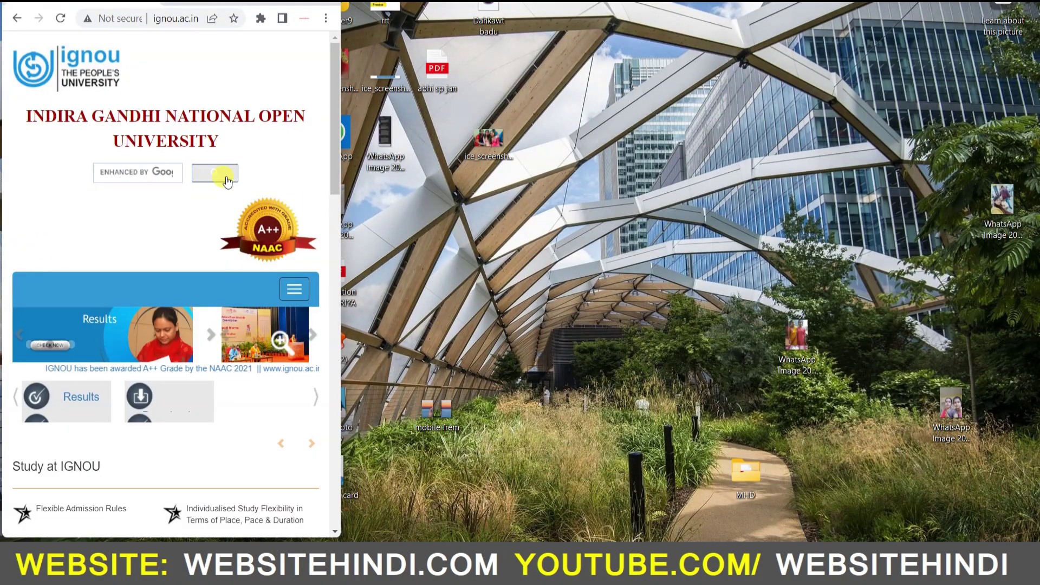
key("super+Up")
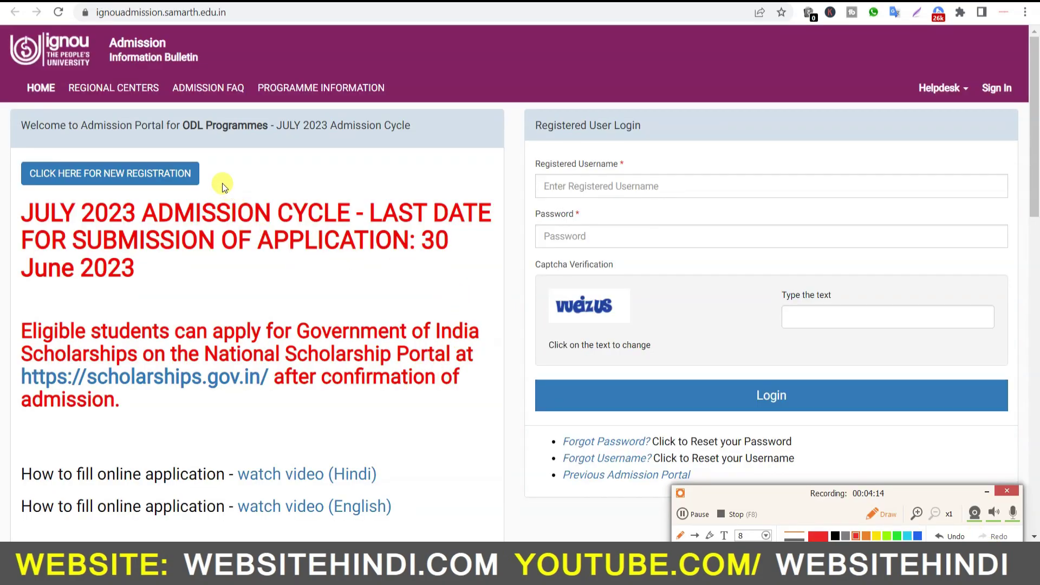
- Mark the new registration link, open the student registration form and fill in the login username, marking its field in red
left_click_drag(28, 154, 158, 152)
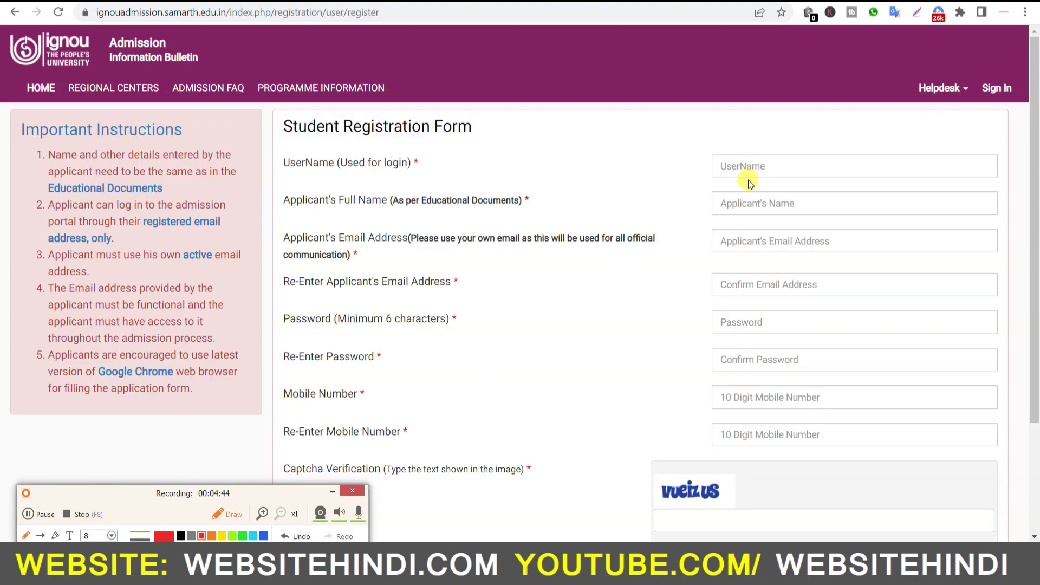
mouse_move(748, 180)
left_mouse_down()
mouse_move(670, 169)
mouse_move(820, 163)
mouse_move(726, 180)
left_mouse_up()
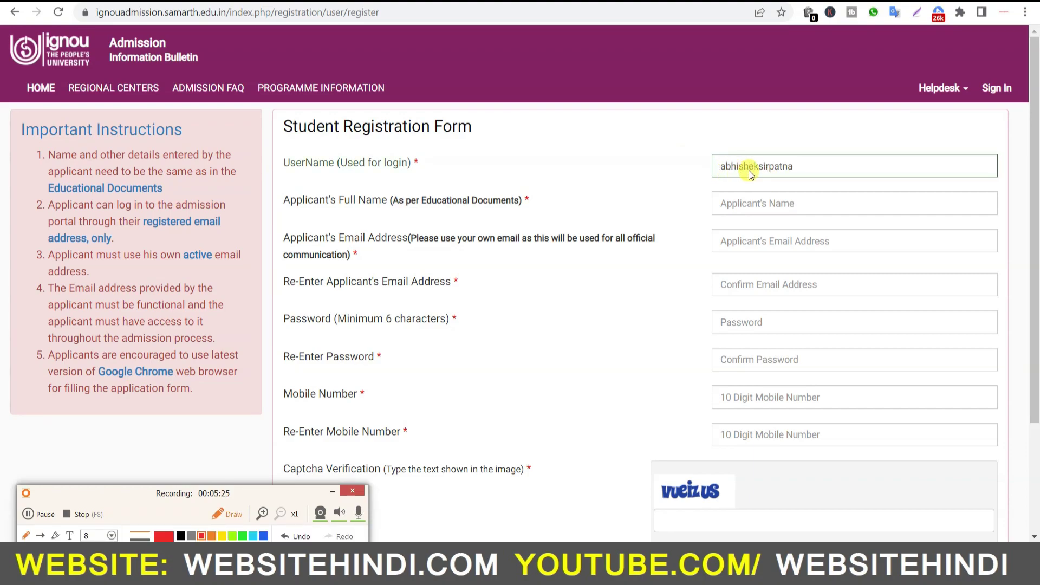
left_click_drag(809, 176, 866, 161)
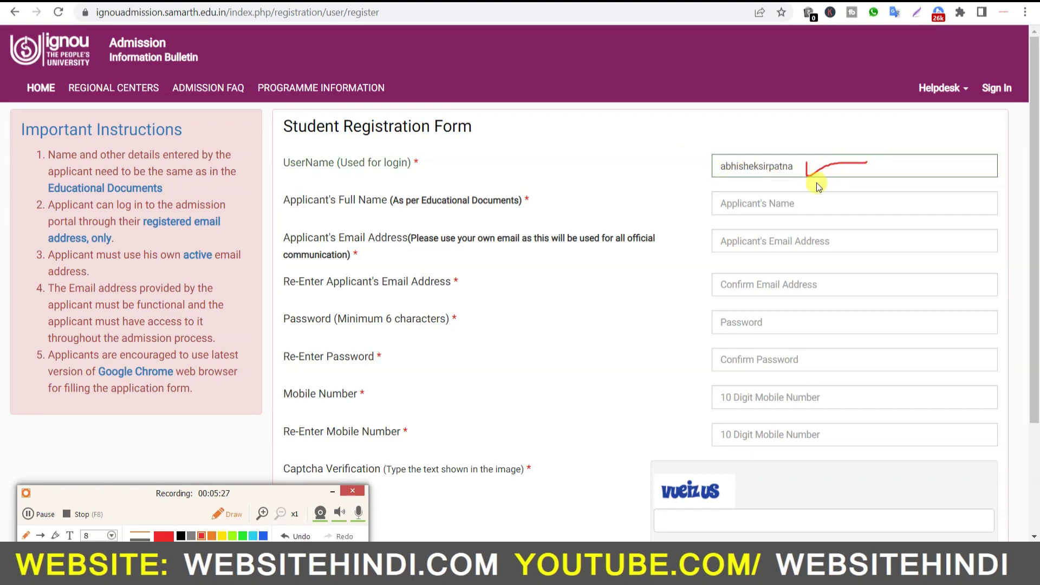
- Underline the full name label and circle the name, email, confirm email, password and confirm password fields in red
mouse_move(265, 209)
left_mouse_down()
mouse_move(764, 191)
mouse_move(810, 216)
mouse_move(697, 187)
left_mouse_up()
mouse_move(716, 235)
left_mouse_down()
mouse_move(824, 228)
mouse_move(843, 253)
mouse_move(740, 262)
left_mouse_up()
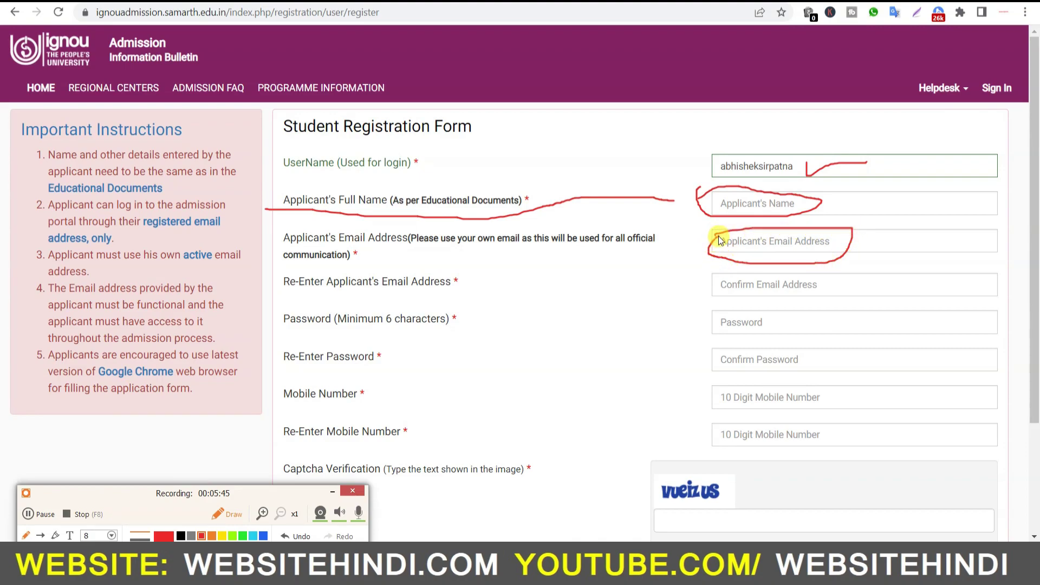
mouse_move(797, 305)
left_mouse_down()
mouse_move(667, 287)
mouse_move(712, 268)
left_mouse_up()
mouse_move(698, 314)
left_mouse_down()
mouse_move(790, 321)
mouse_move(758, 339)
mouse_move(697, 324)
left_mouse_up()
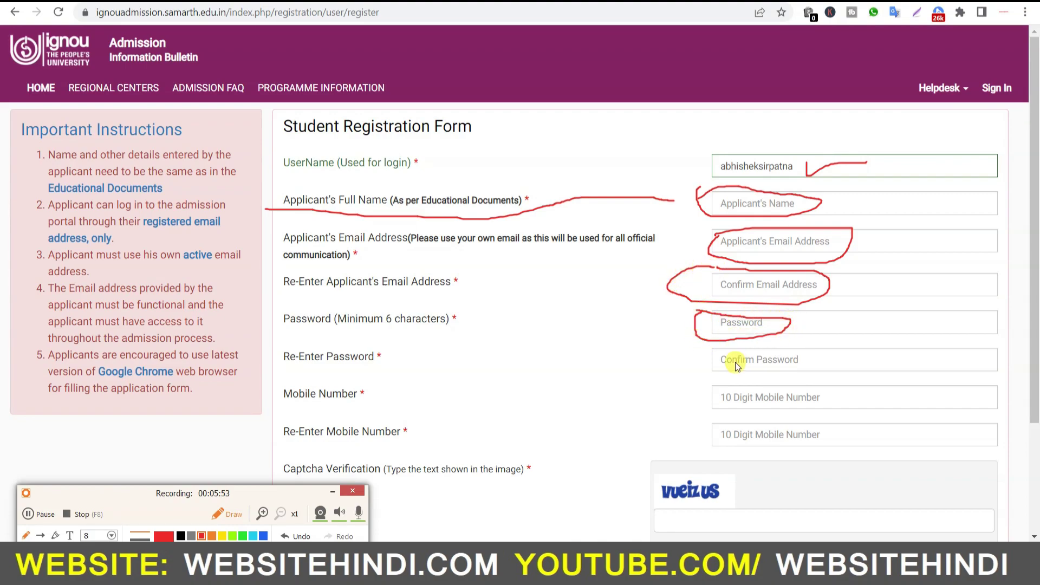
left_click_drag(786, 371, 702, 353)
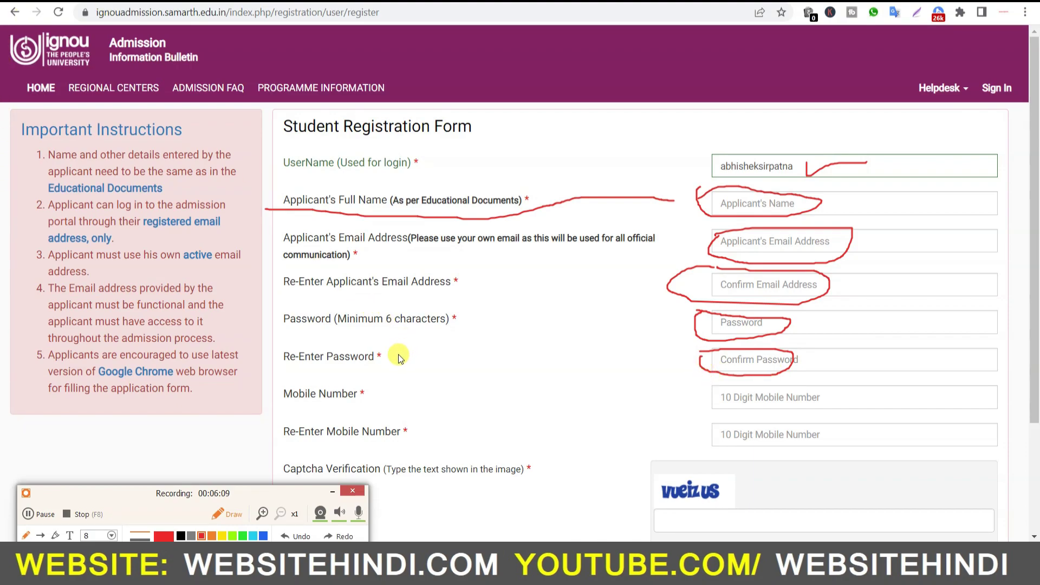
- Handwrite a sample password in red beside the password fields of the registration form
mouse_move(408, 368)
left_mouse_down()
mouse_move(424, 370)
mouse_move(405, 387)
left_mouse_up()
left_click_drag(477, 346, 478, 368)
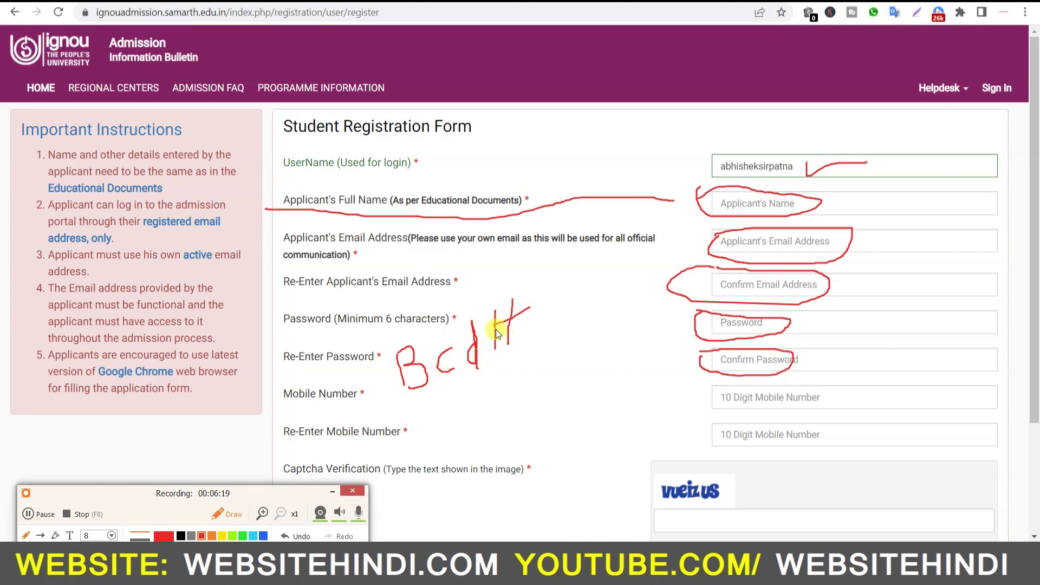
mouse_move(548, 287)
left_mouse_down()
mouse_move(548, 334)
mouse_move(571, 290)
left_mouse_up()
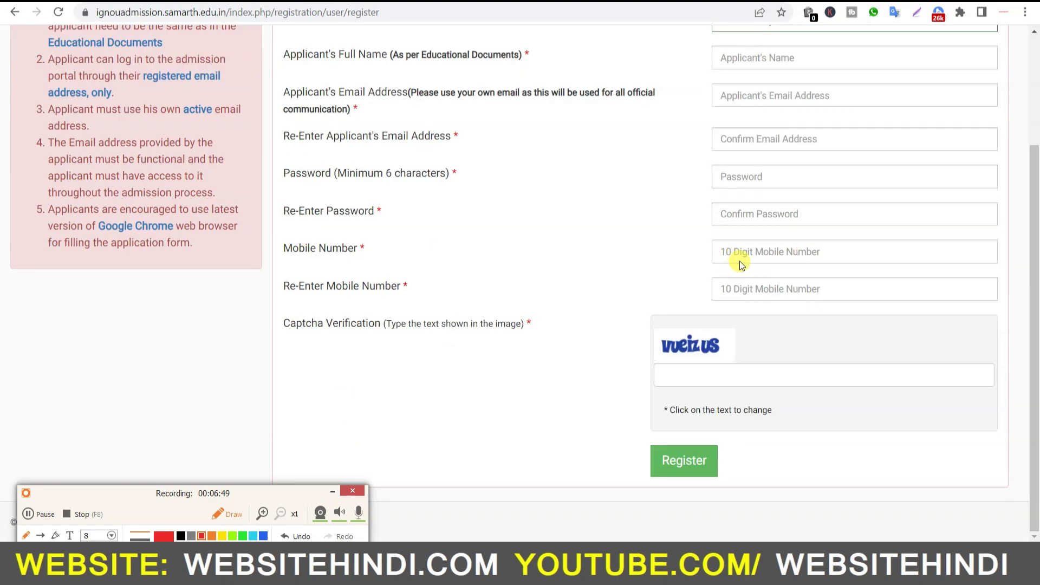
- Mark the two mobile number fields, the captcha field and the Register button in red
mouse_move(739, 261)
left_mouse_down()
mouse_move(821, 253)
mouse_move(726, 248)
left_mouse_up()
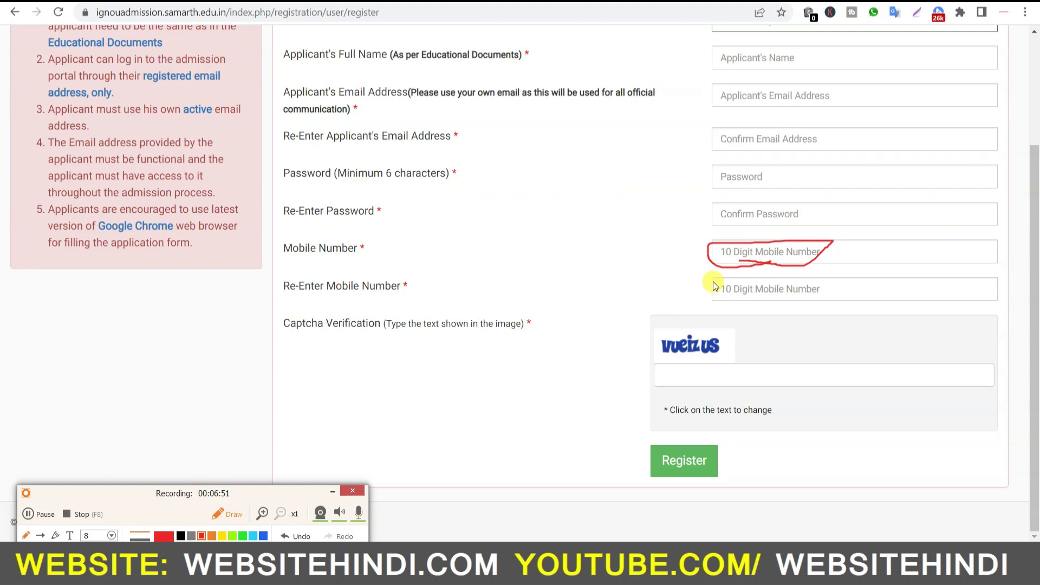
mouse_move(781, 272)
left_mouse_down()
mouse_move(833, 306)
mouse_move(713, 303)
left_mouse_up()
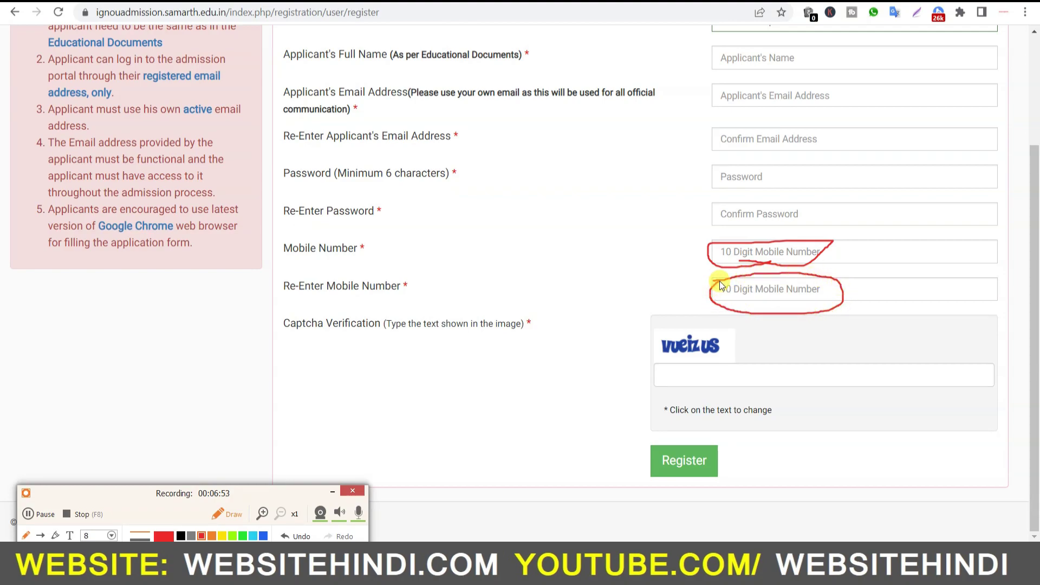
mouse_move(697, 370)
left_mouse_down()
mouse_move(800, 389)
mouse_move(747, 369)
mouse_move(698, 374)
left_mouse_up()
mouse_move(670, 439)
left_mouse_down()
mouse_move(704, 430)
mouse_move(721, 488)
mouse_move(646, 454)
left_mouse_up()
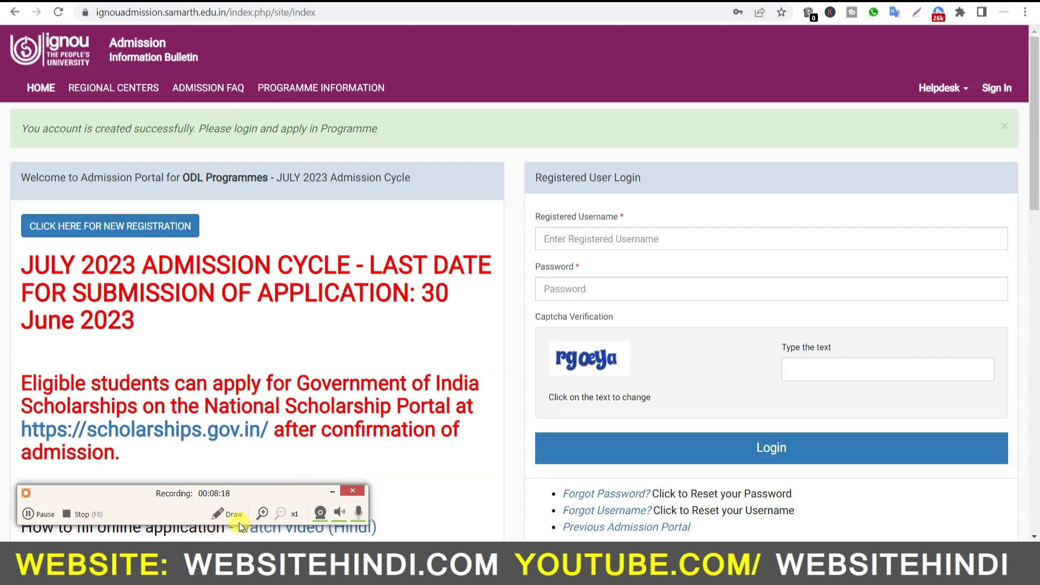
- Mark the account-created message in red and highlight CCR : Certificate in Community Radio in the programme list
left_click(237, 518)
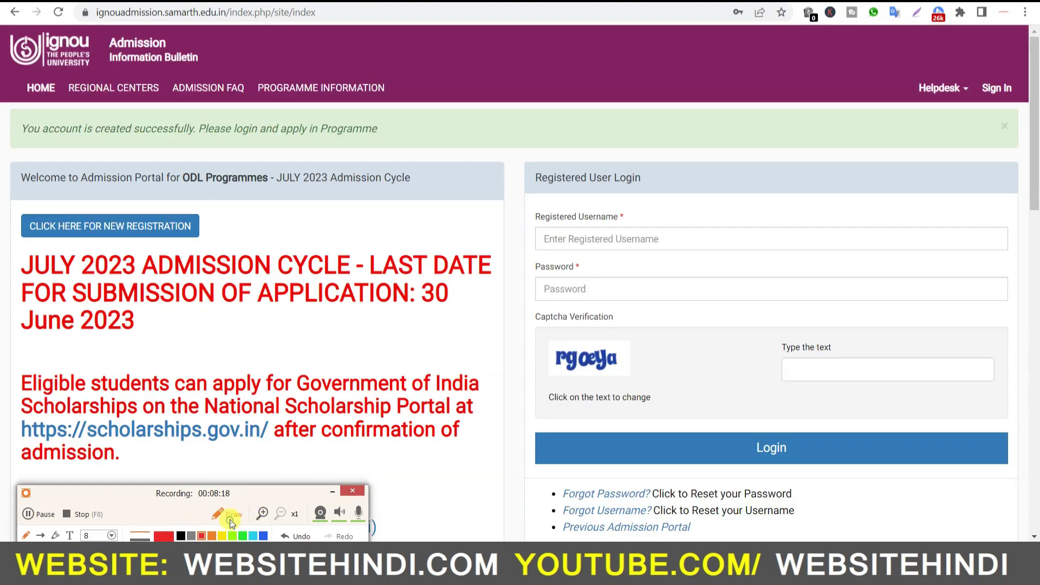
left_click_drag(21, 140, 108, 144)
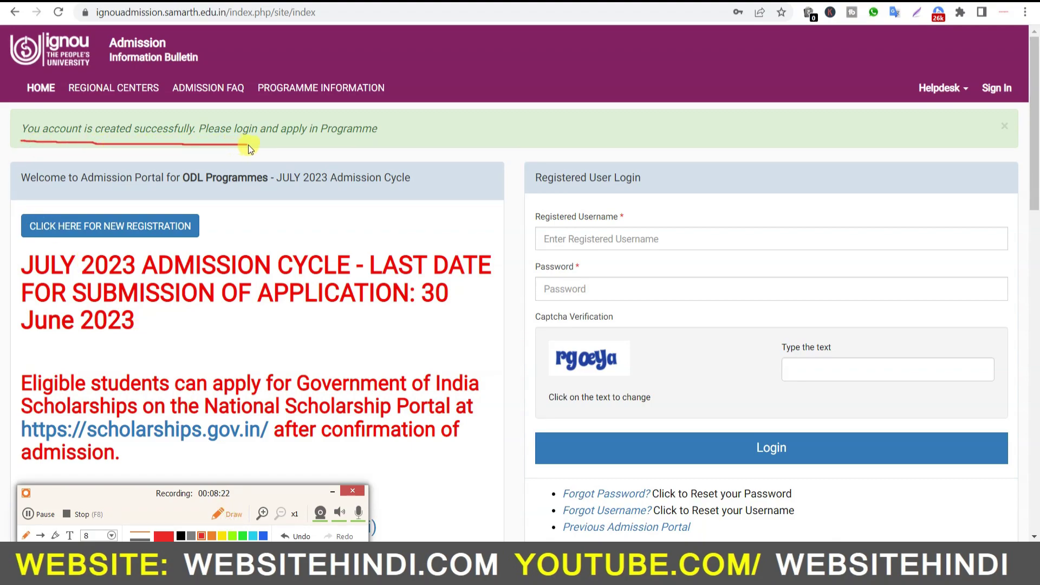
mouse_move(391, 130)
left_mouse_down()
mouse_move(266, 109)
mouse_move(116, 114)
left_mouse_up()
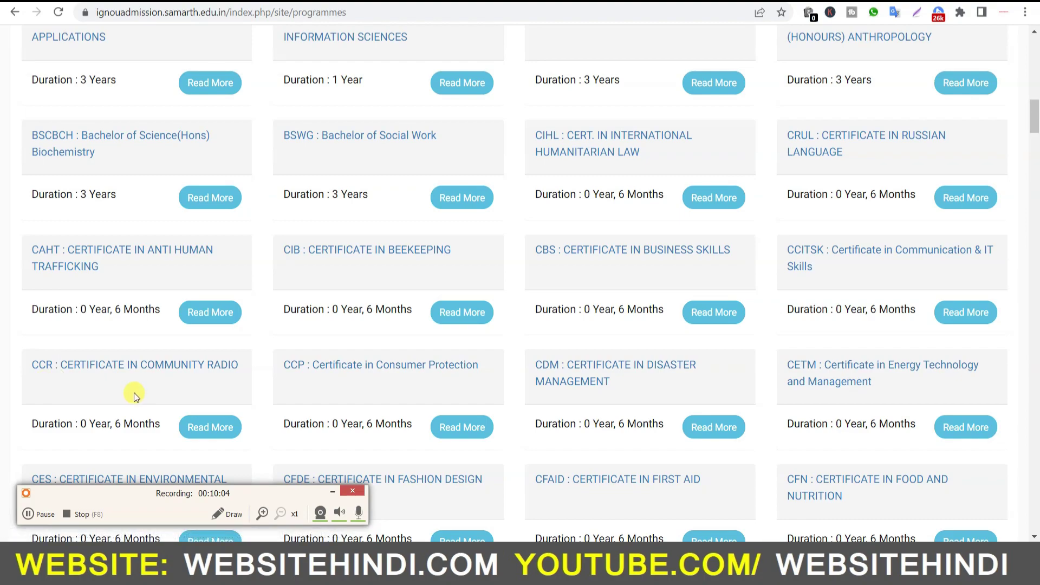
left_click_drag(25, 368, 180, 376)
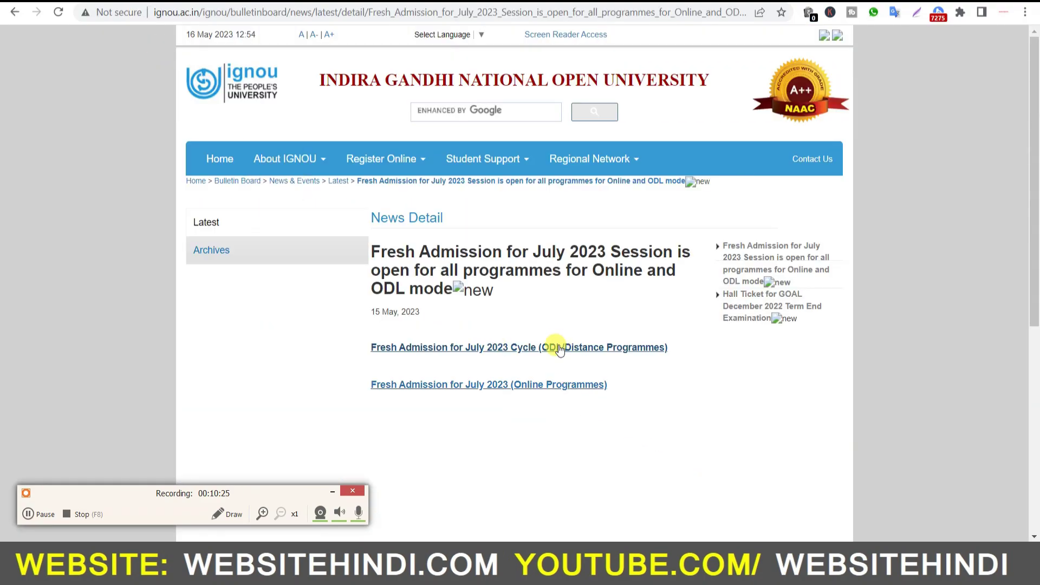
- Open the July 2023 ODL/Distance Programmes admission link and mark the username, password, captcha and Login areas of the login form
left_click(556, 345)
left_click(642, 184)
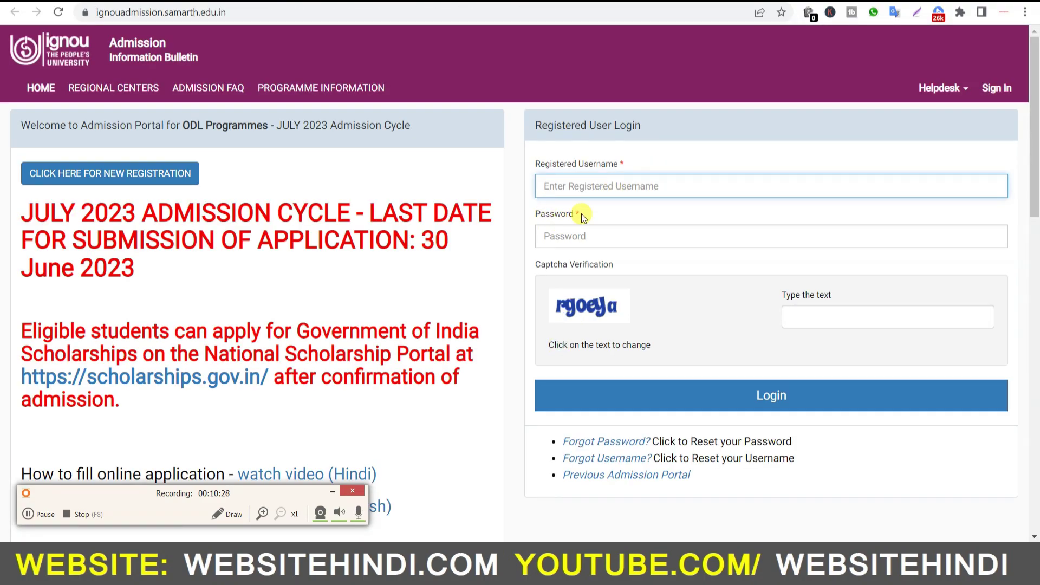
left_click(235, 513)
mouse_move(564, 202)
left_mouse_down()
mouse_move(567, 191)
mouse_move(598, 201)
left_mouse_up()
left_click_drag(570, 236, 561, 267)
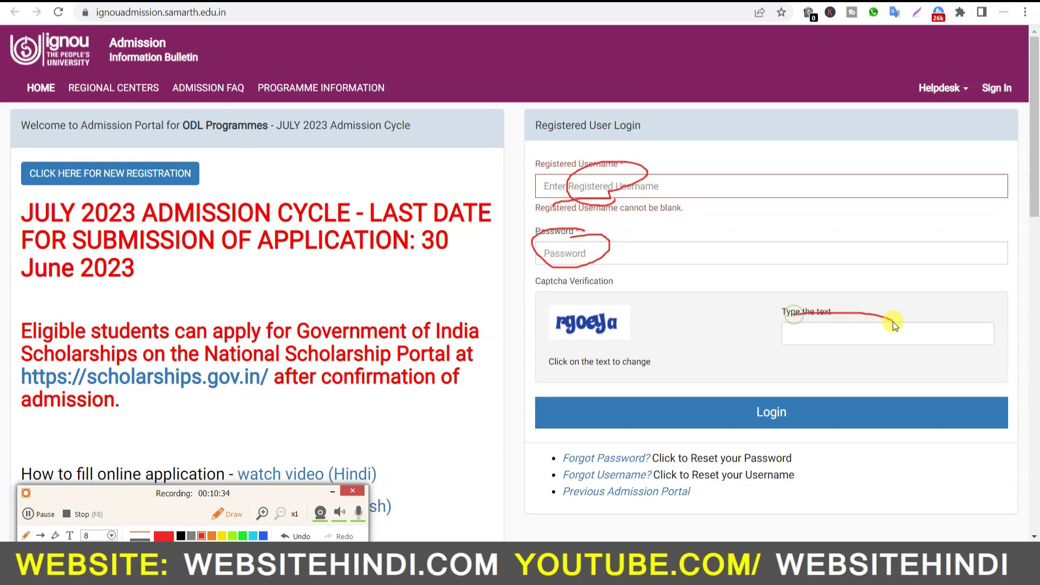
left_click_drag(825, 434, 738, 418)
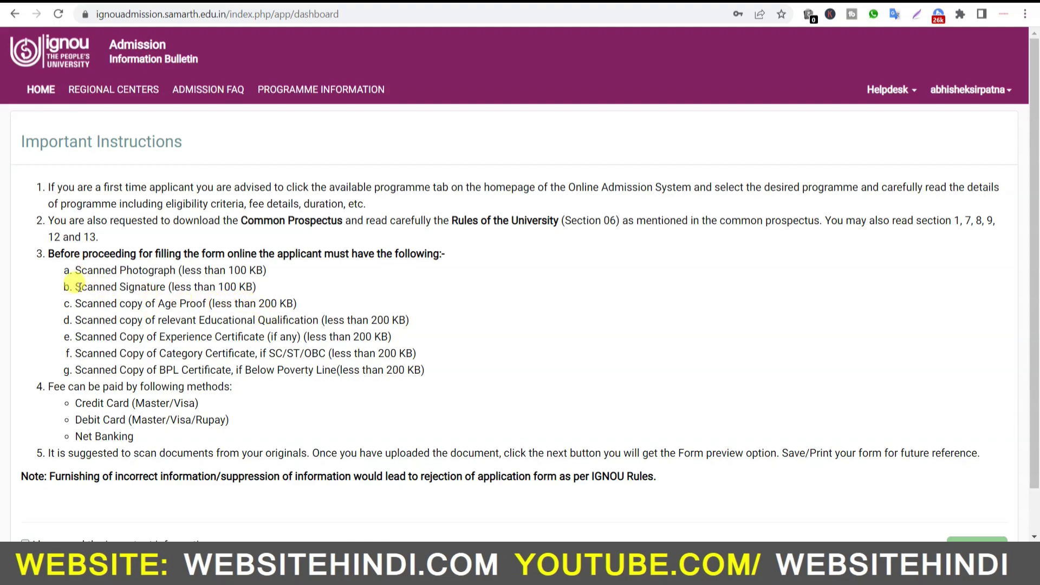
- Read through the Important Instructions, examining the required scanned documents, their size limits and the fee payment methods
left_click_drag(105, 287, 246, 287)
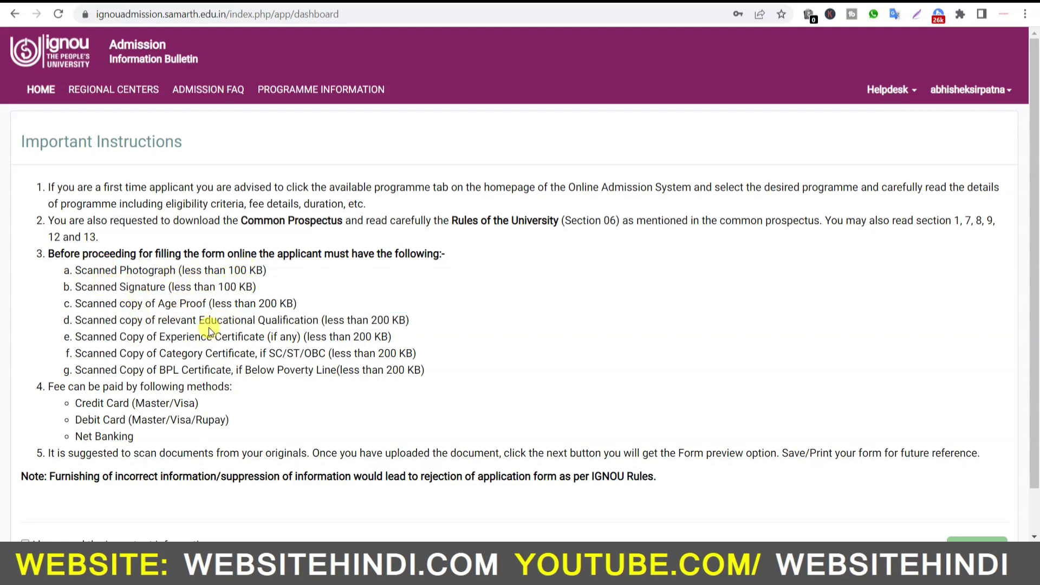
left_click_drag(197, 320, 409, 321)
left_click(233, 354)
left_click_drag(159, 337, 301, 336)
left_click(343, 332)
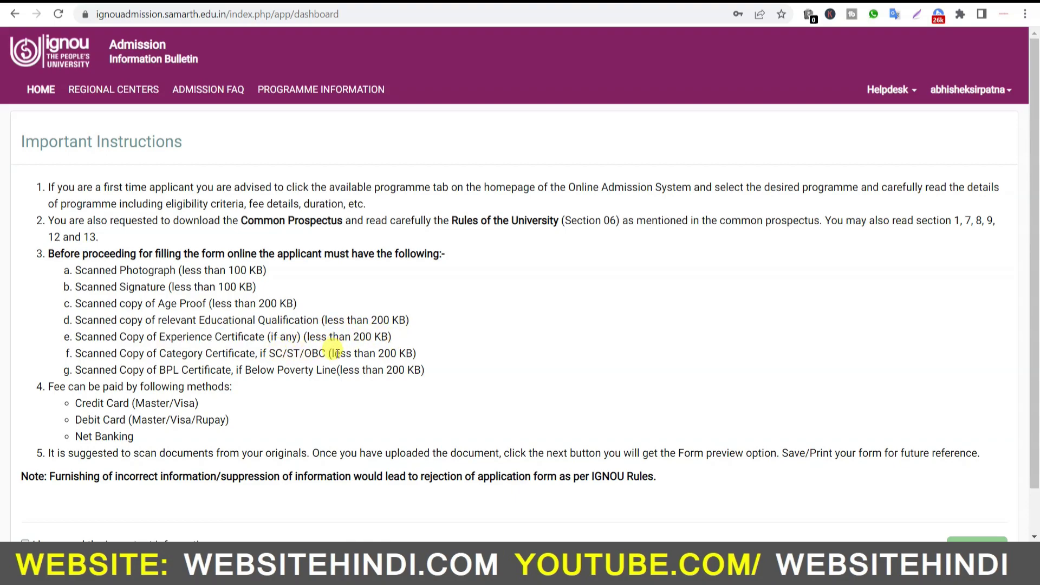
left_click_drag(378, 353, 417, 353)
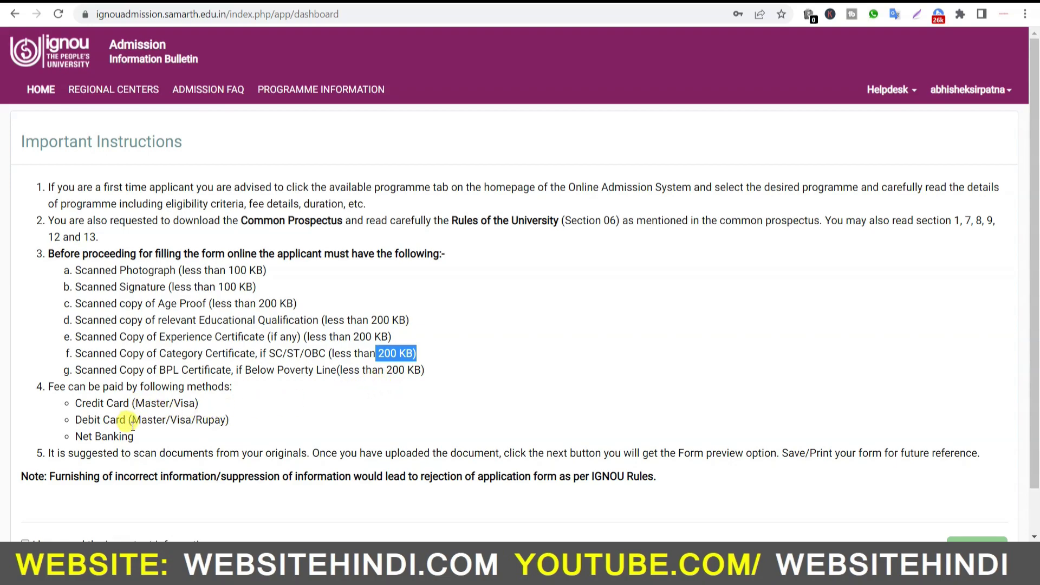
left_click_drag(132, 421, 227, 432)
left_click(259, 398)
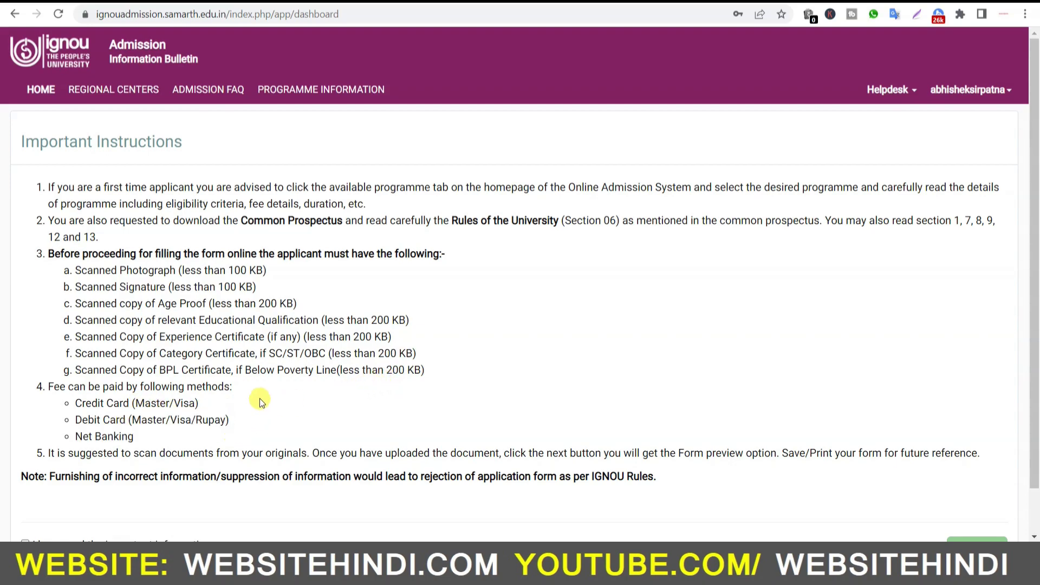
left_click_drag(76, 438, 133, 455)
left_click(168, 440)
scroll(184, 357, "down", 1)
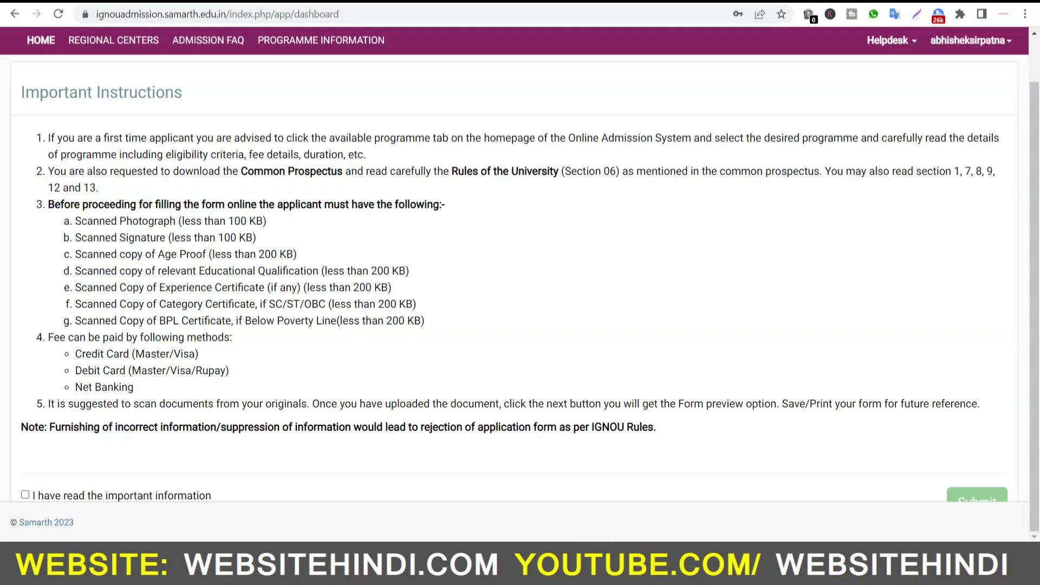